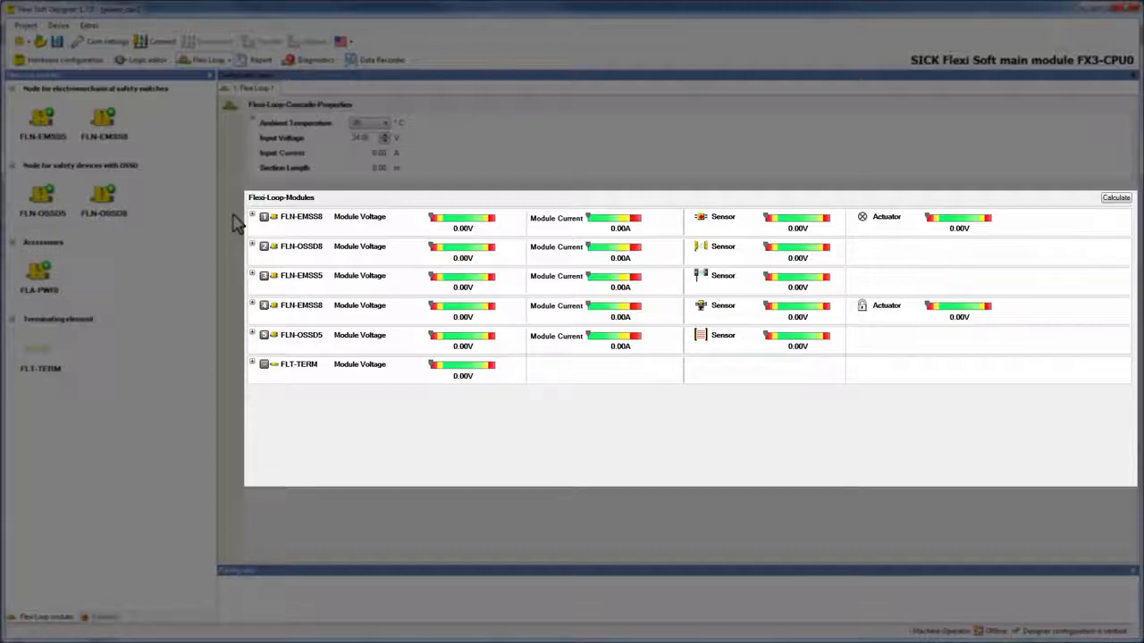
Assign the first FLN-EMSS8 module a DOL-12 05-G 05M C module cable and a custom 0.8 m, 0.34 mm² sensor/actuator cable.
click(253, 217)
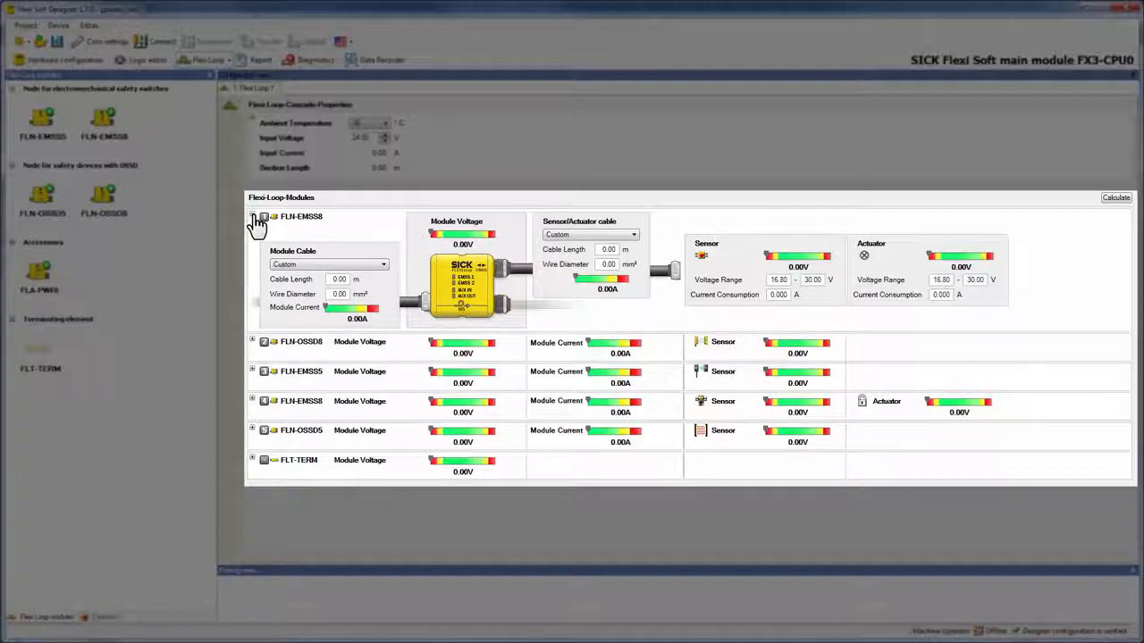
click(337, 263)
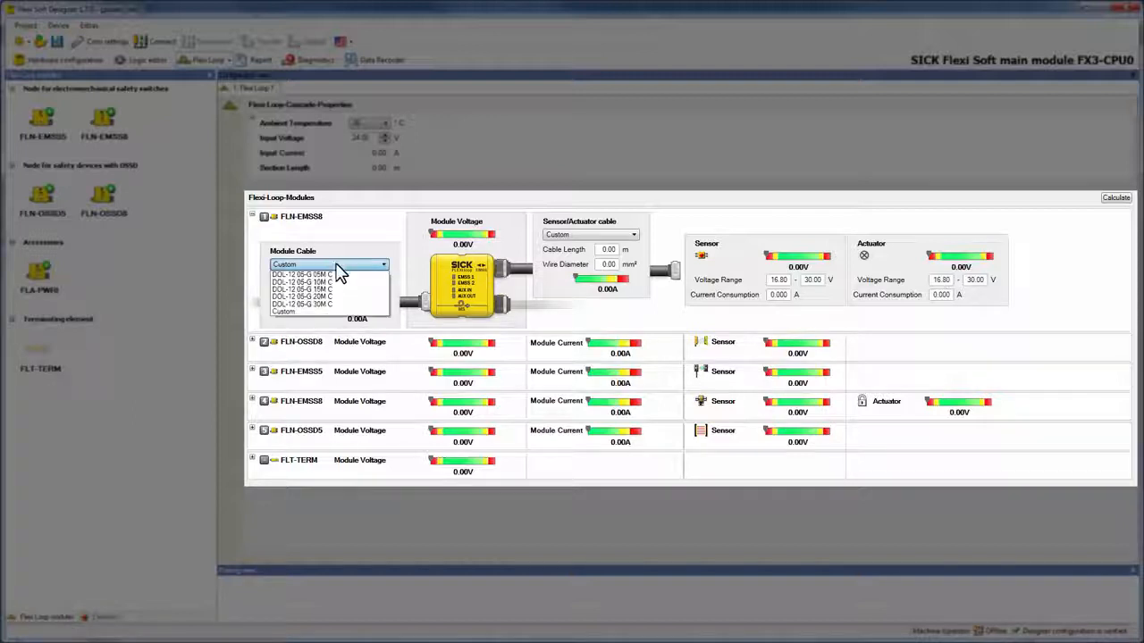
click(325, 274)
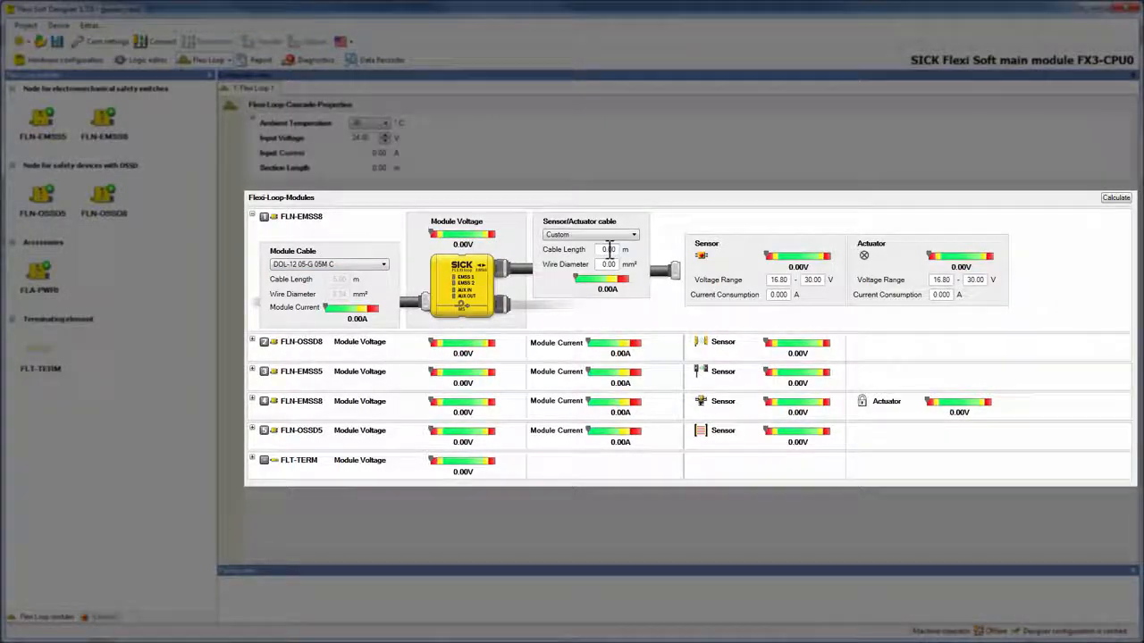
text(0.8)
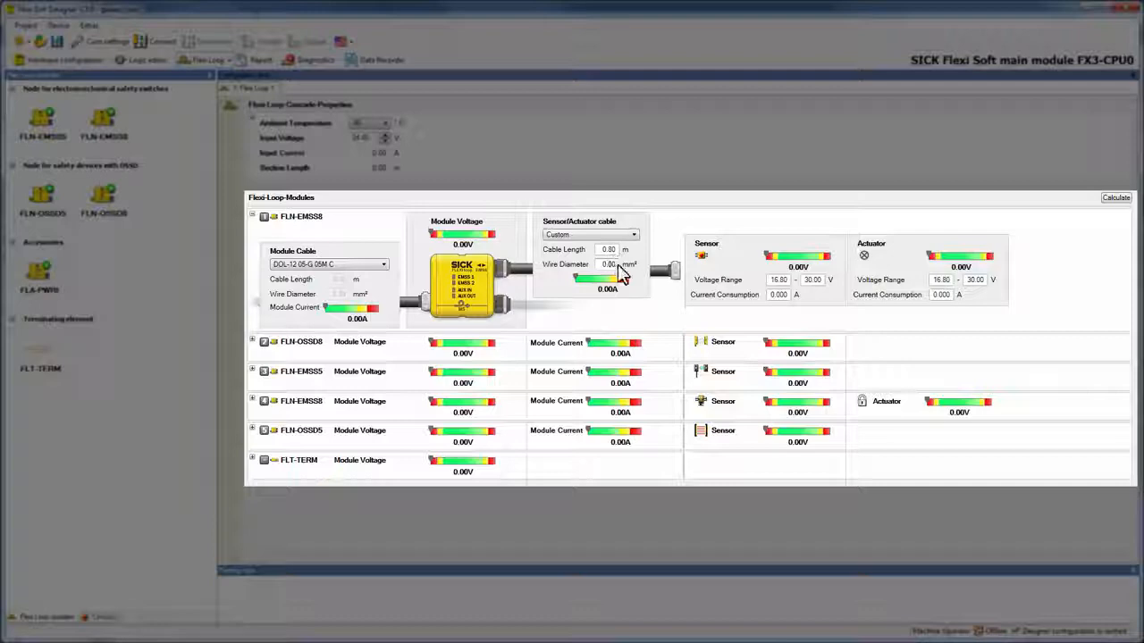
drag(616, 265, 593, 252)
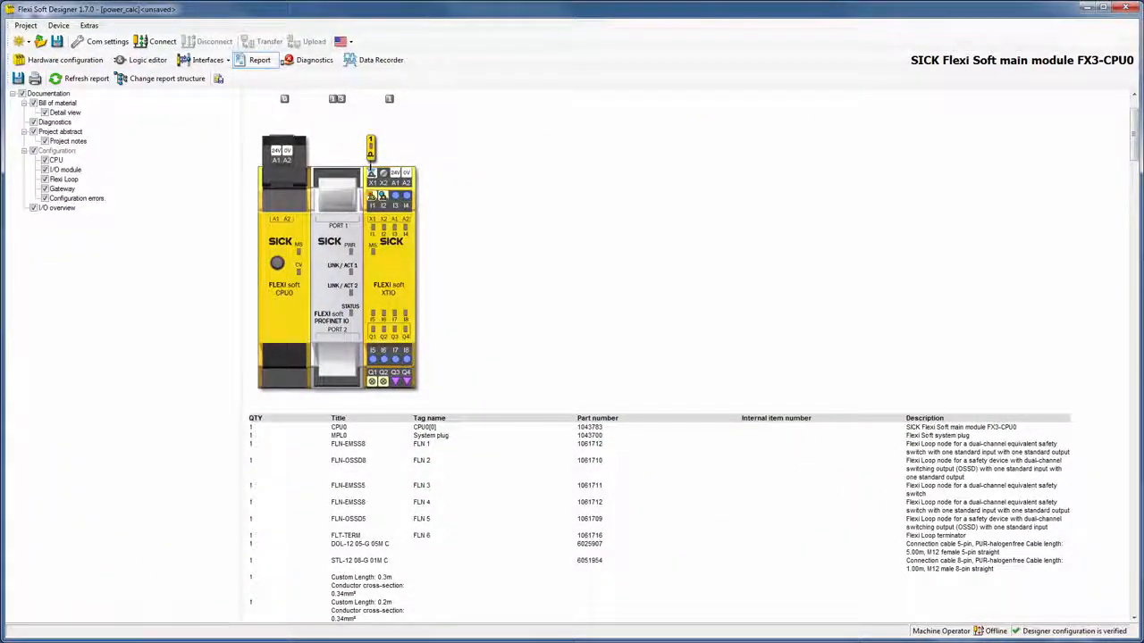
Examine the module and cable entries in the project report's bill of material.
scroll(661, 357, down, 1)
scroll(661, 357, down, 2)
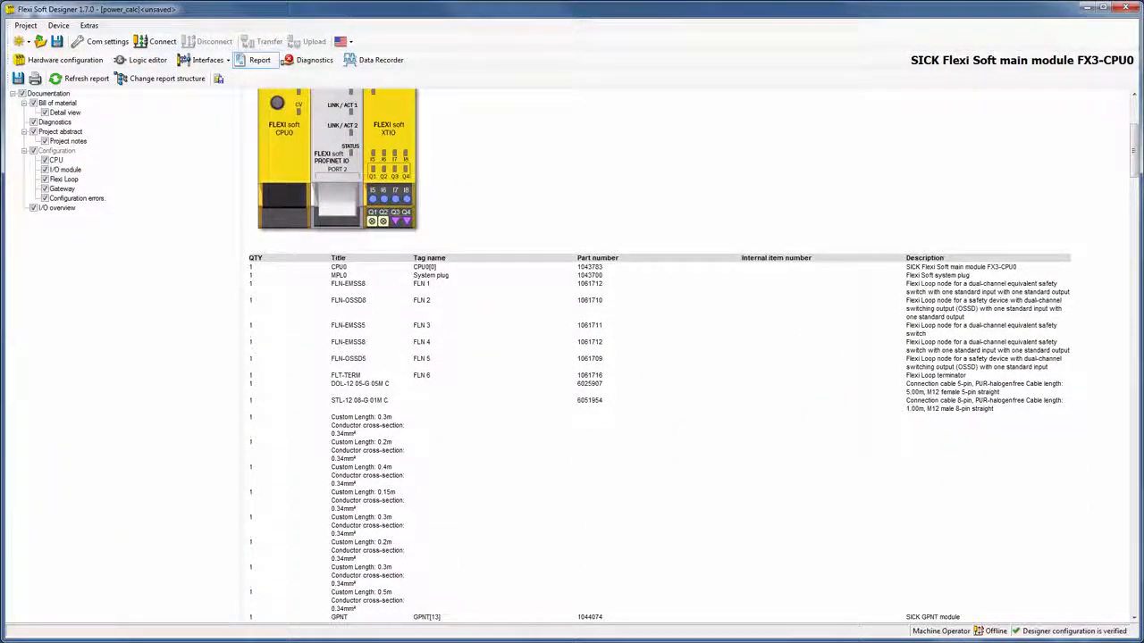
scroll(661, 357, down, 2)
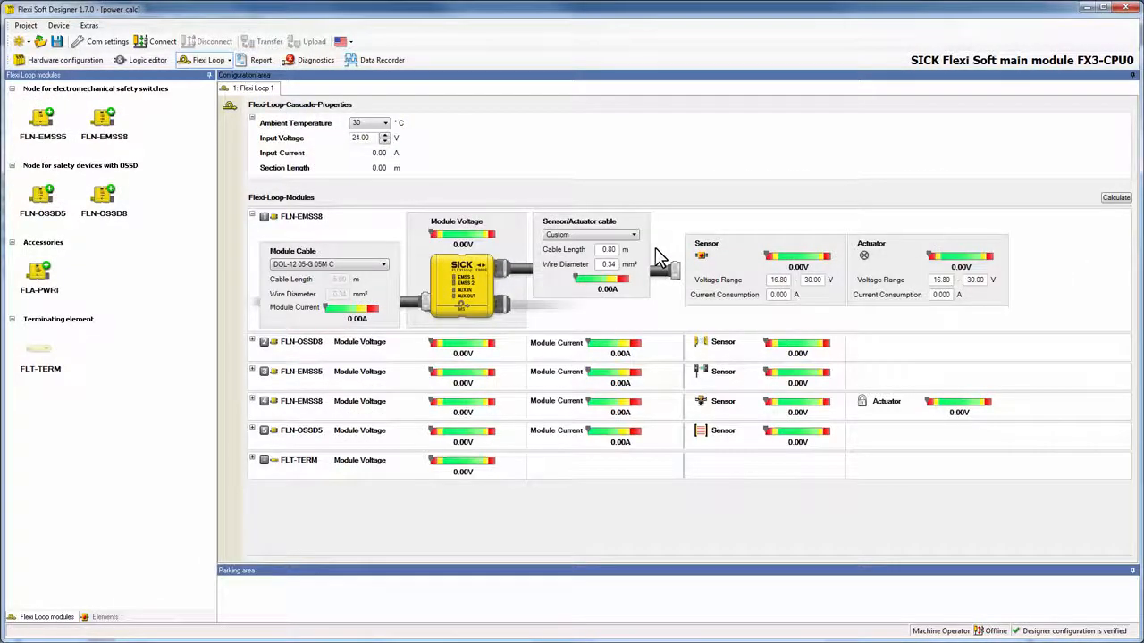
Enter a 30 V upper limit and 0.1 A consumption for the first module's sensor, 0.014 A for its actuator, and calculate the loop.
double_click(783, 295)
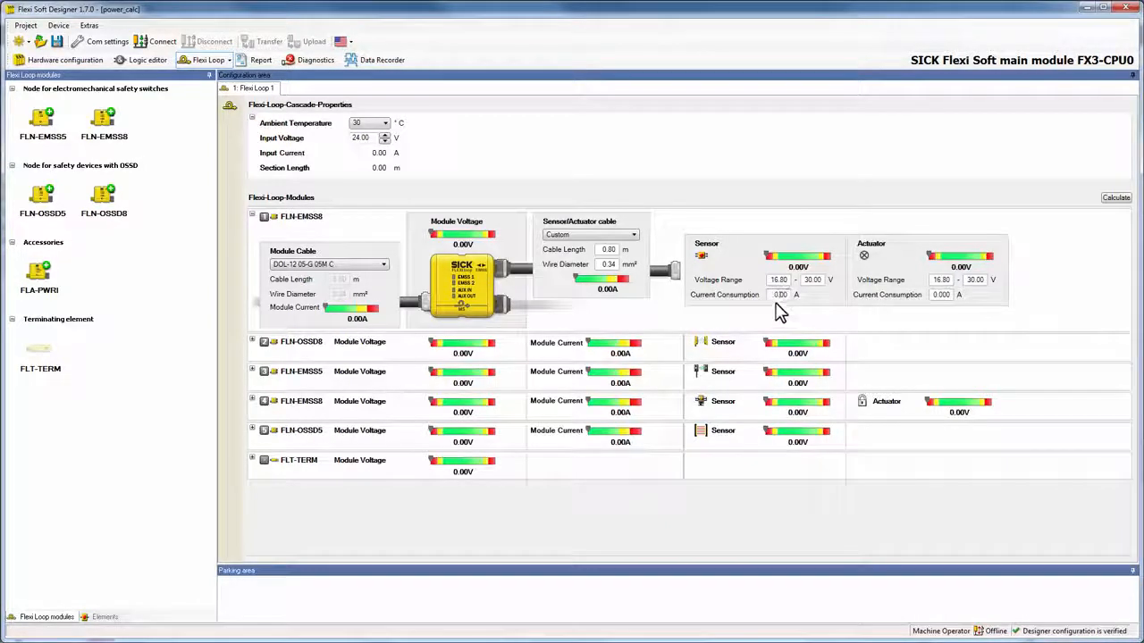
text(0.1)
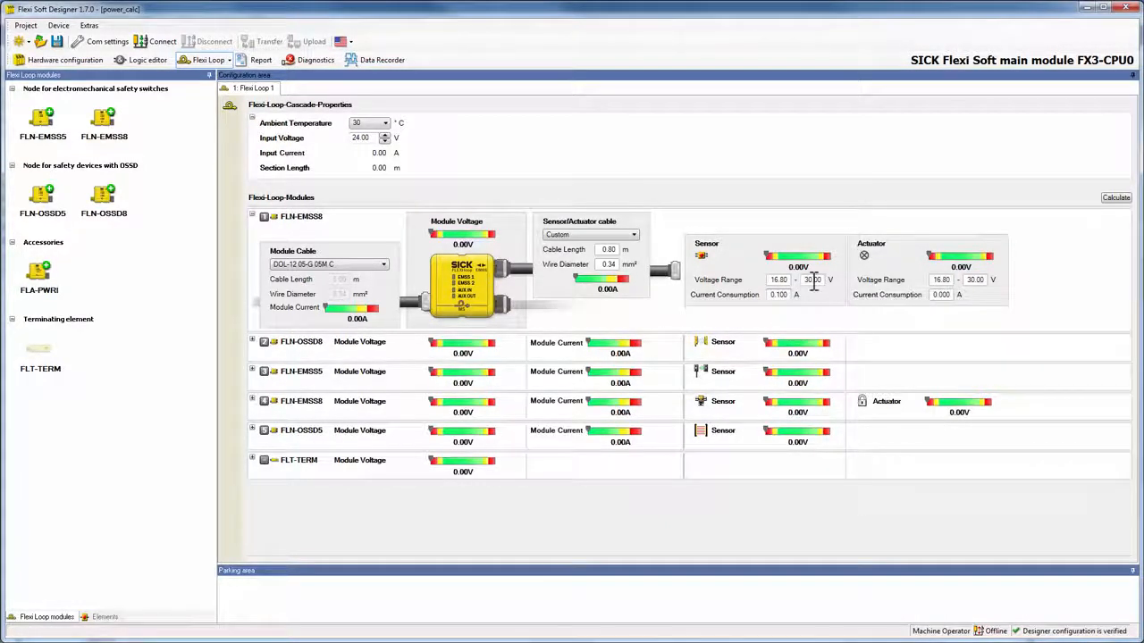
click(815, 282)
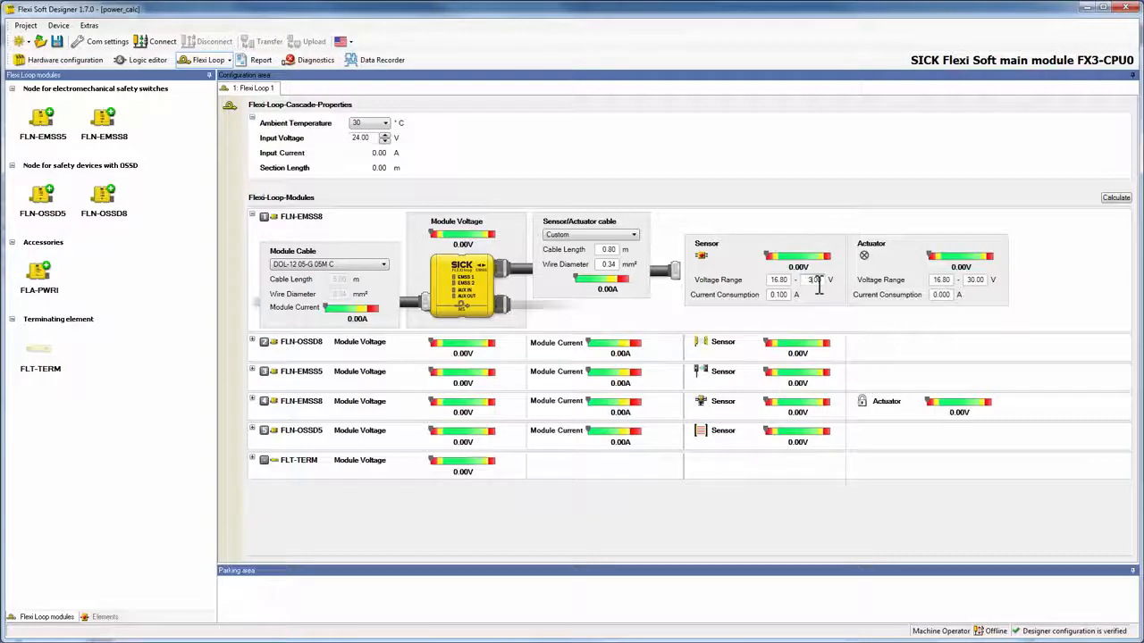
text(3)
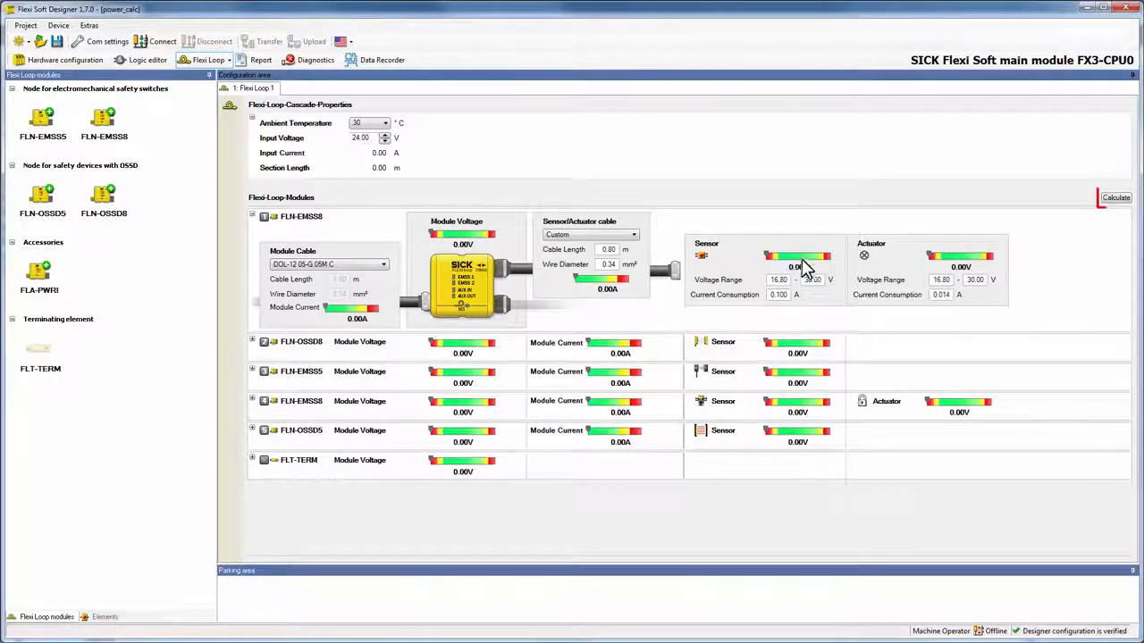
click(1114, 201)
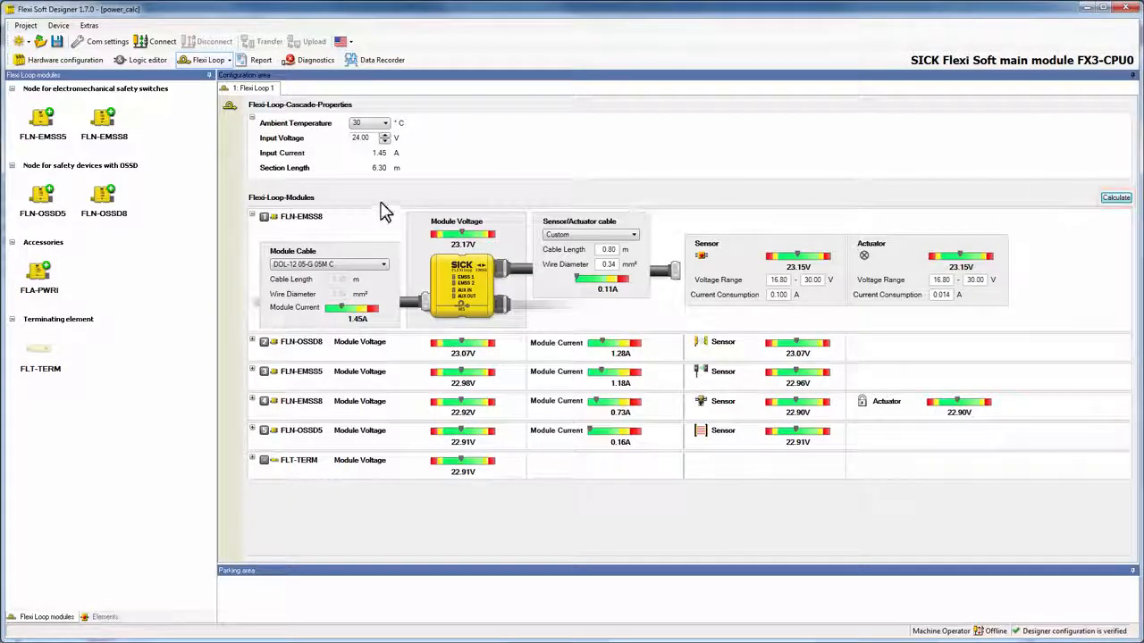
click(253, 218)
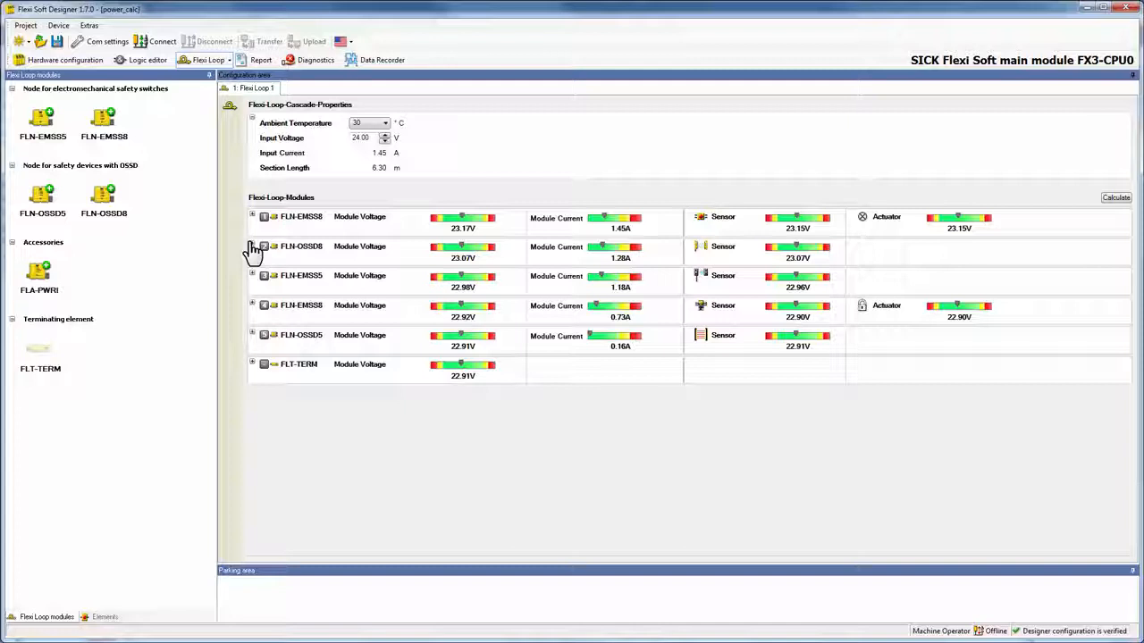
Set the module cable length of the FLN-OSSD8 module to 25 m.
click(252, 247)
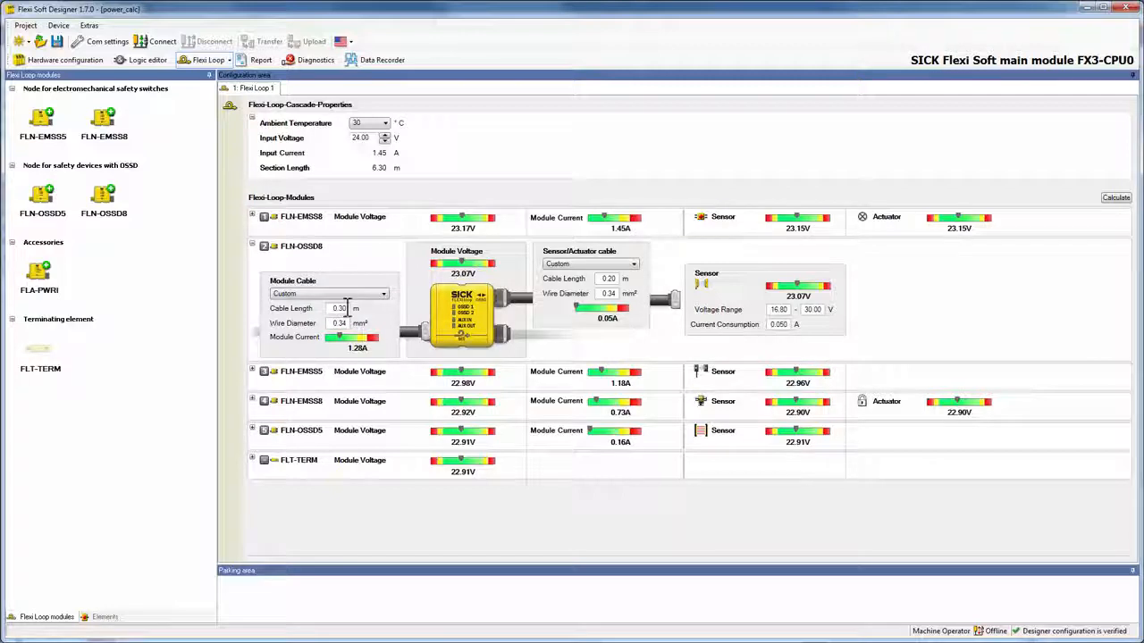
drag(331, 309, 356, 309)
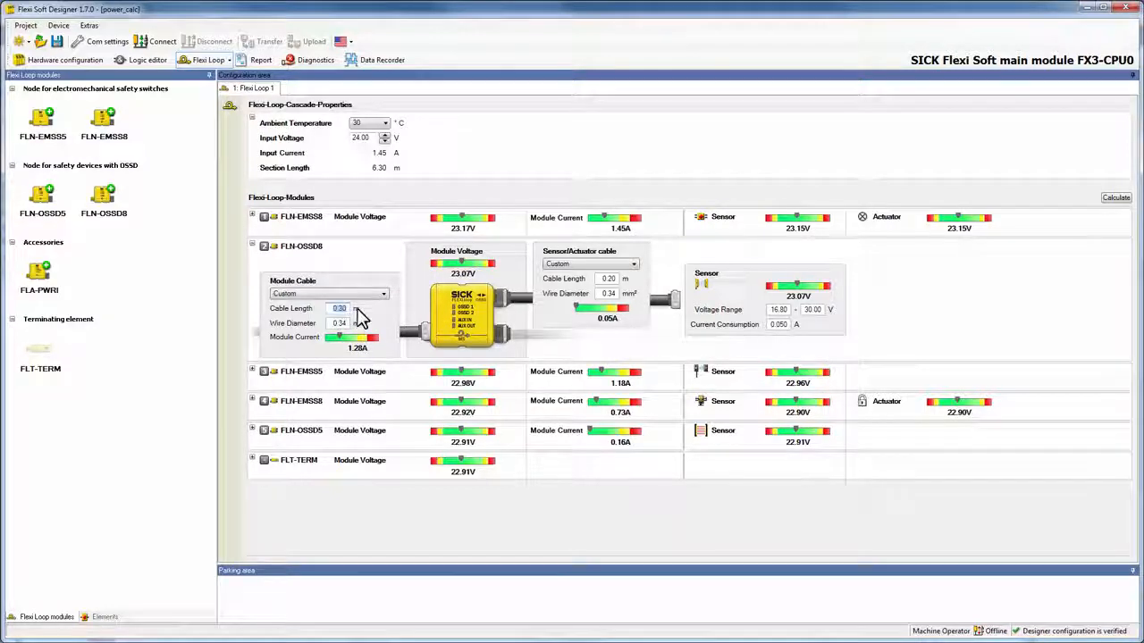
text(25.)
key(Tab)
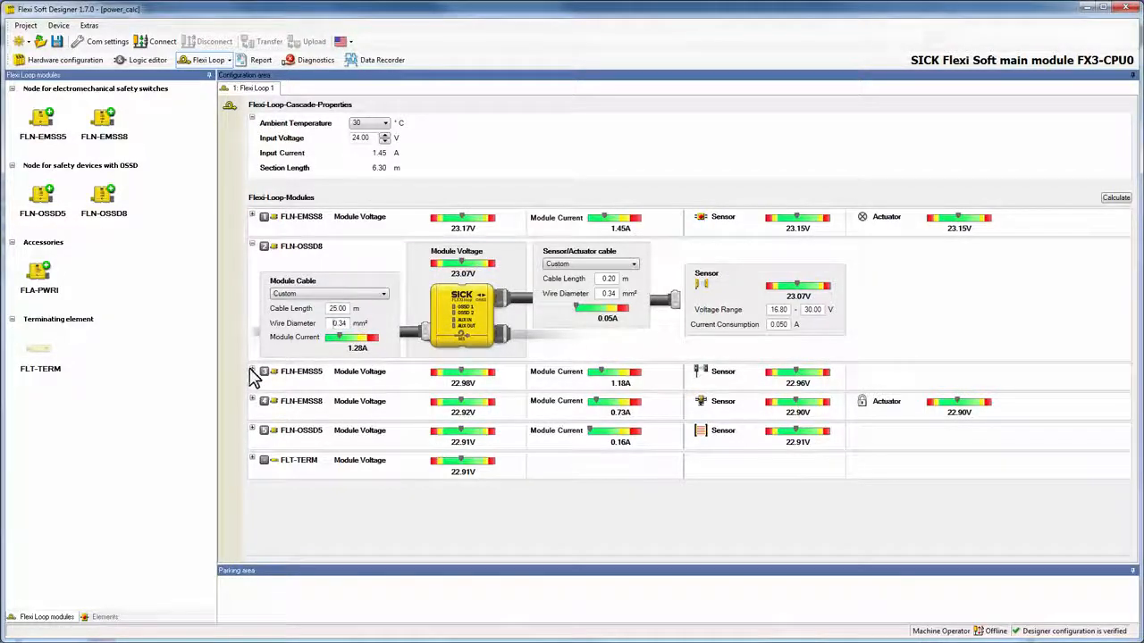
Set the FLN-EMSS5 module's cable length to 25 m and recalculate the loop, then collapse the expanded module details.
click(263, 372)
drag(333, 435, 373, 444)
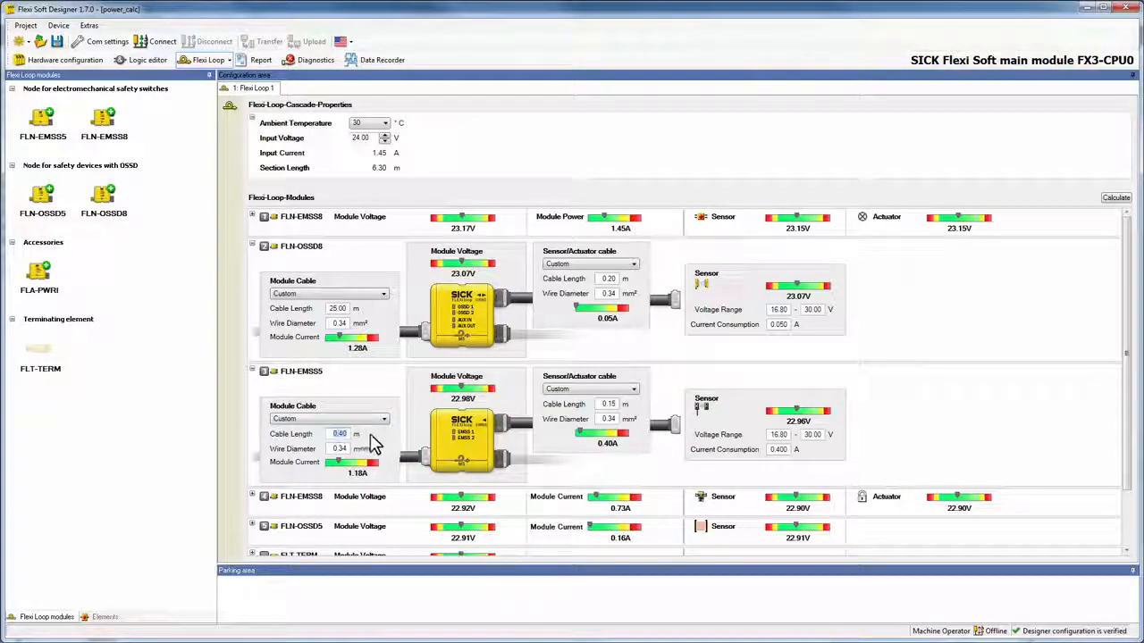
text(25)
key(Tab)
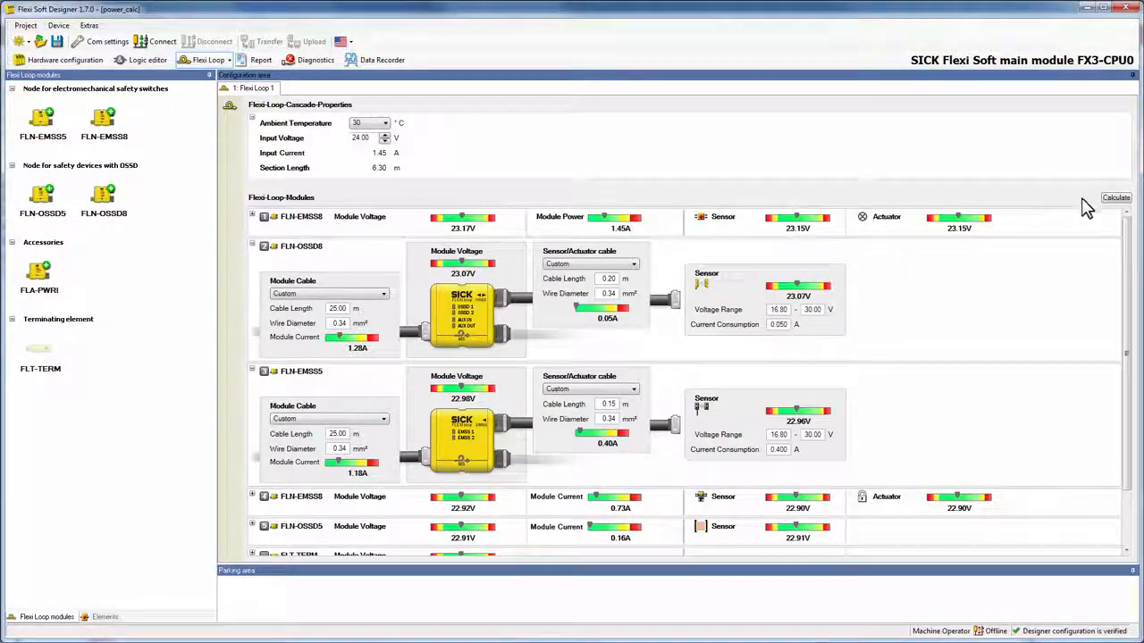
click(1115, 199)
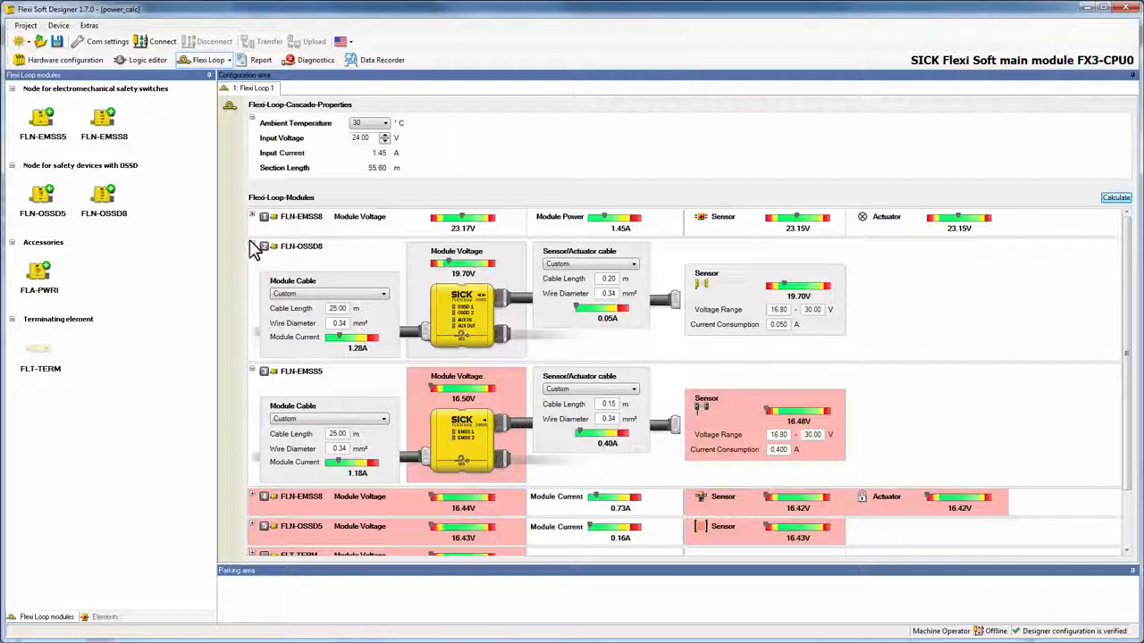
click(263, 247)
click(263, 276)
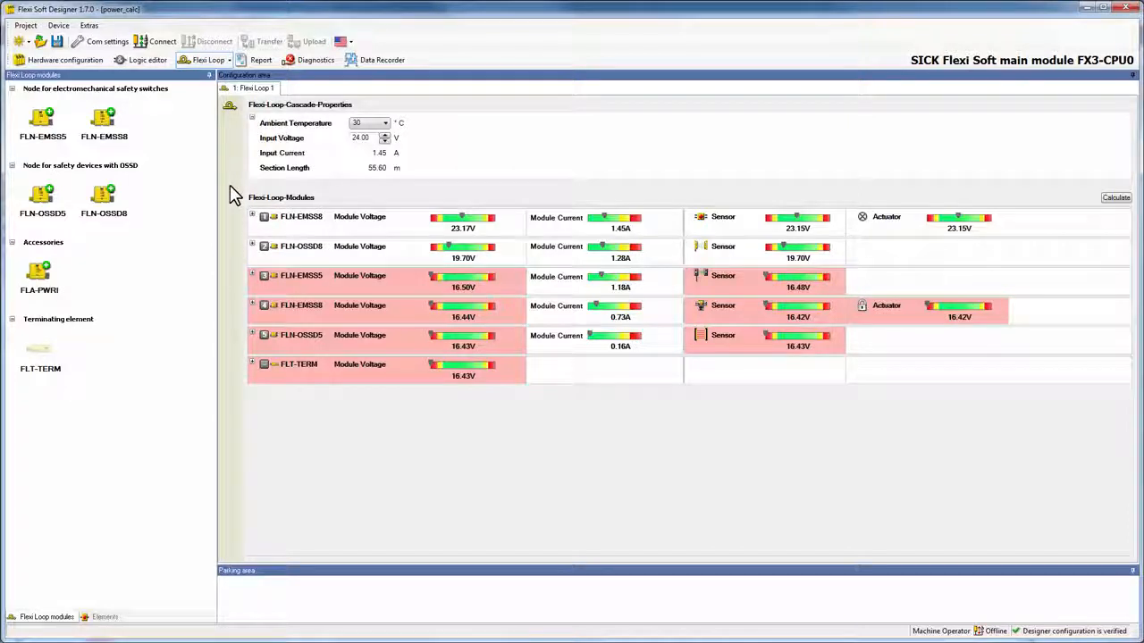
Insert an FLA-PWRI power module into the Flexi Loop between the FLN-OSSD8 and FLN-EMSS5 modules.
click(230, 115)
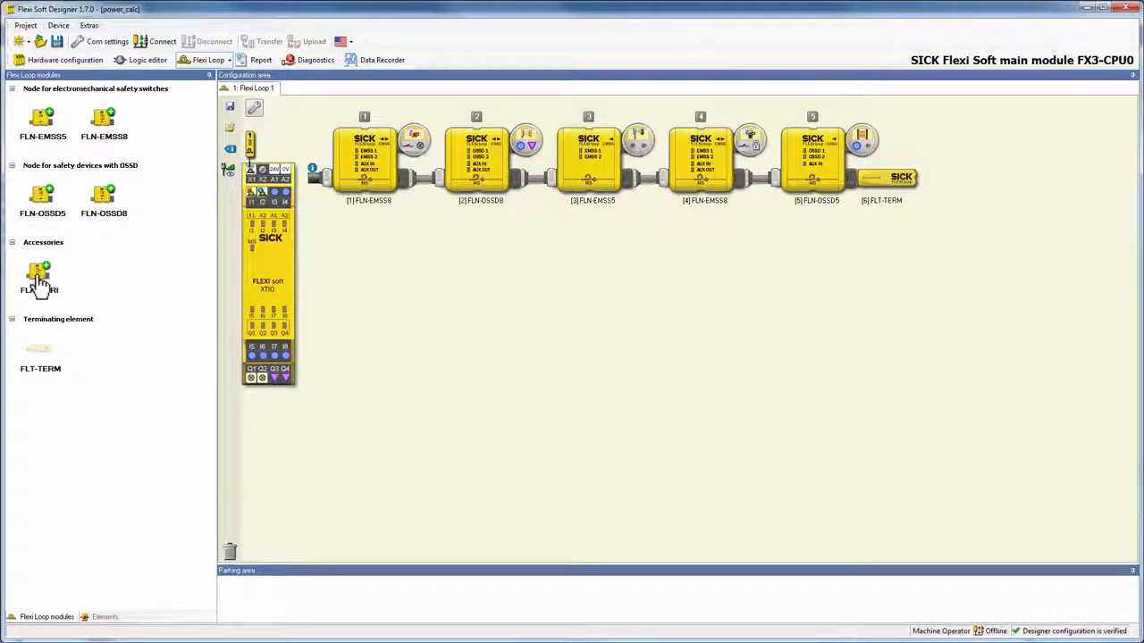
drag(39, 284, 548, 179)
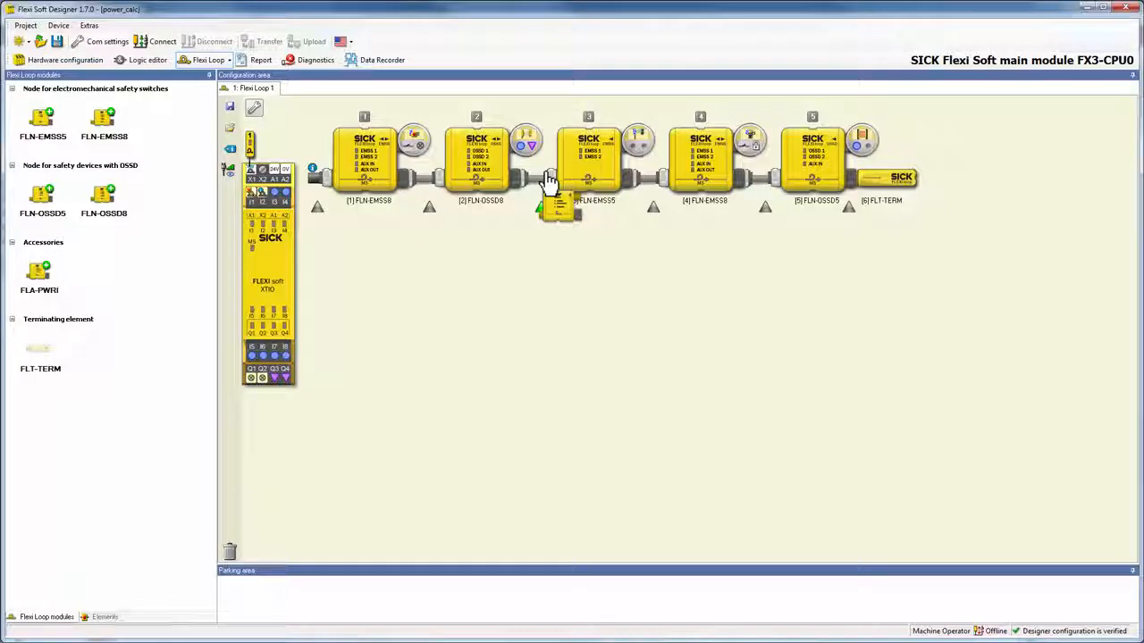
drag(549, 179, 548, 179)
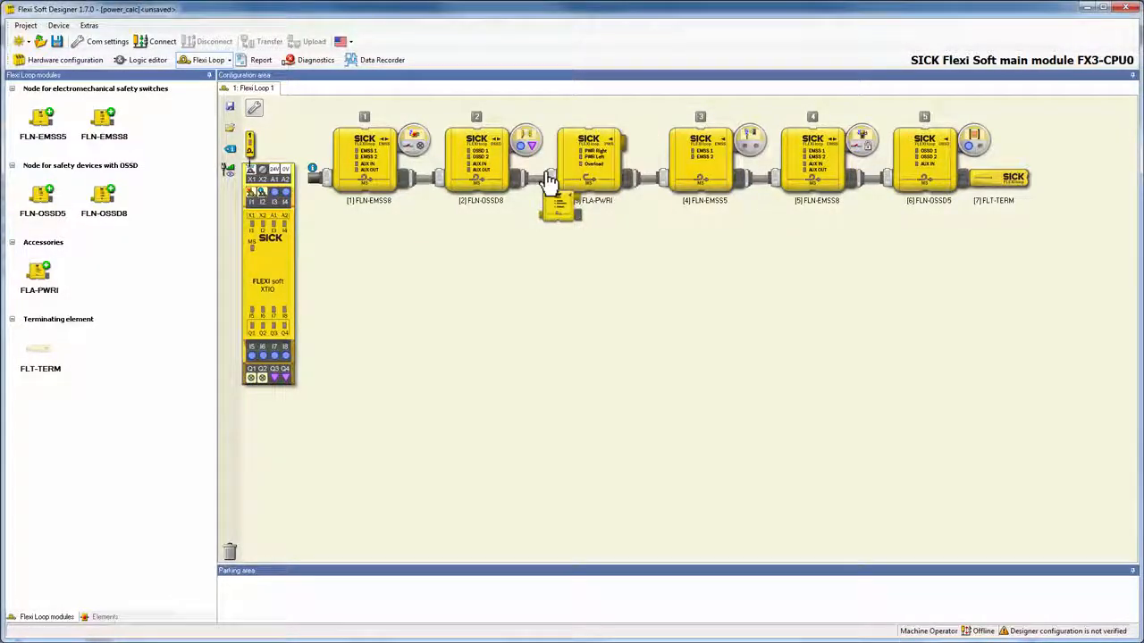
Assign the FLA-PWRI a DSL-12 05-G 0M6 C module cable and a DOL-12 05-G 05M C power supply cable, and recalculate the loop.
click(230, 171)
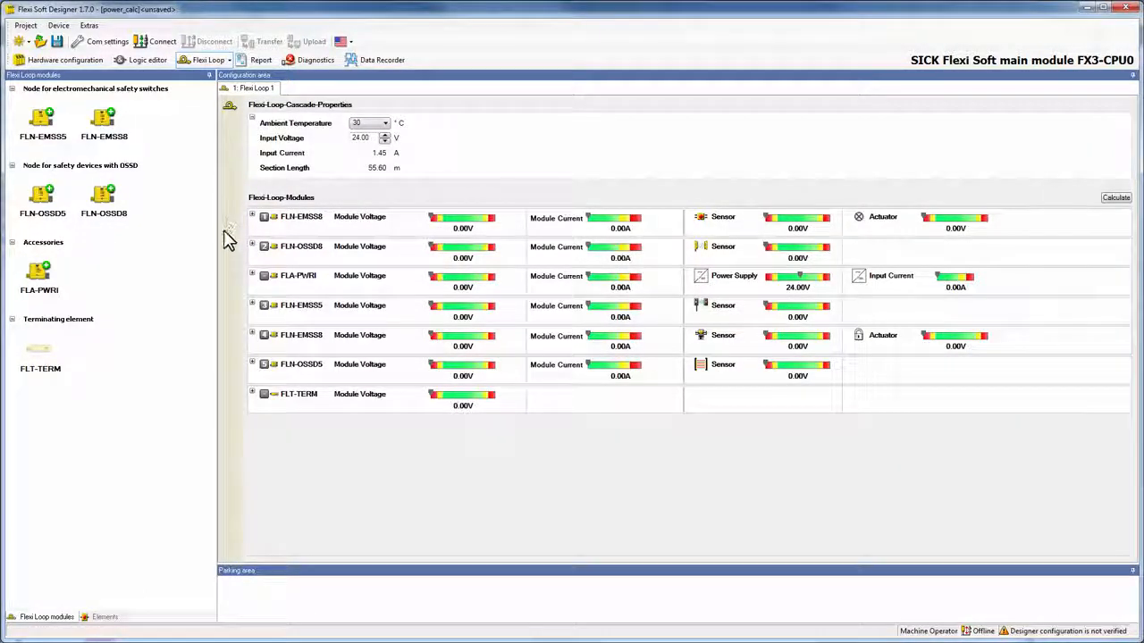
click(253, 276)
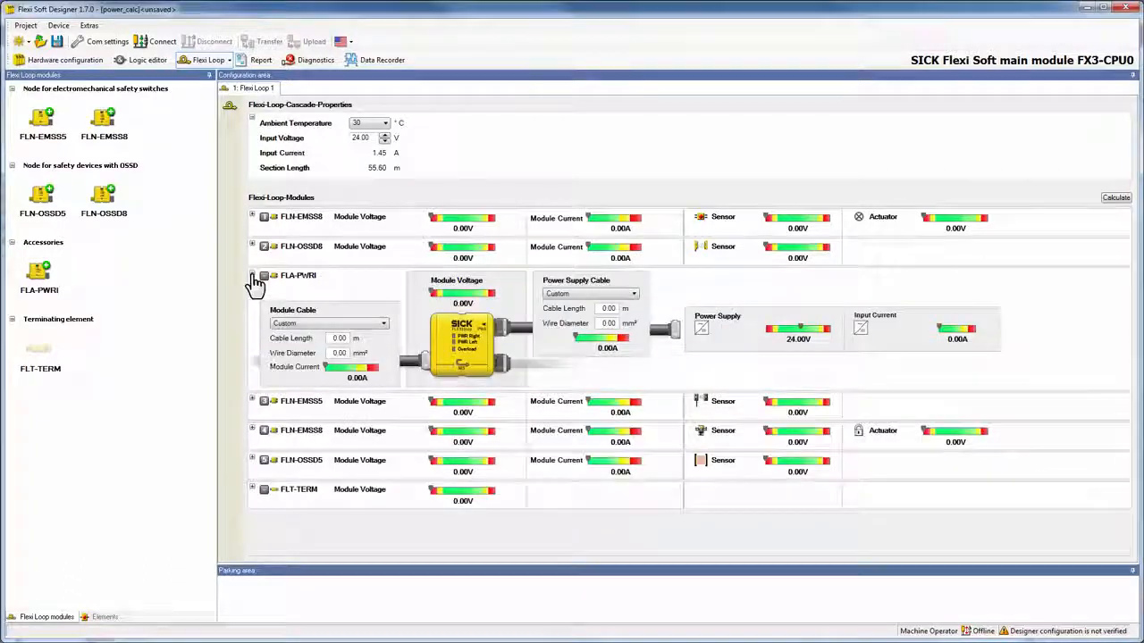
click(308, 323)
click(321, 334)
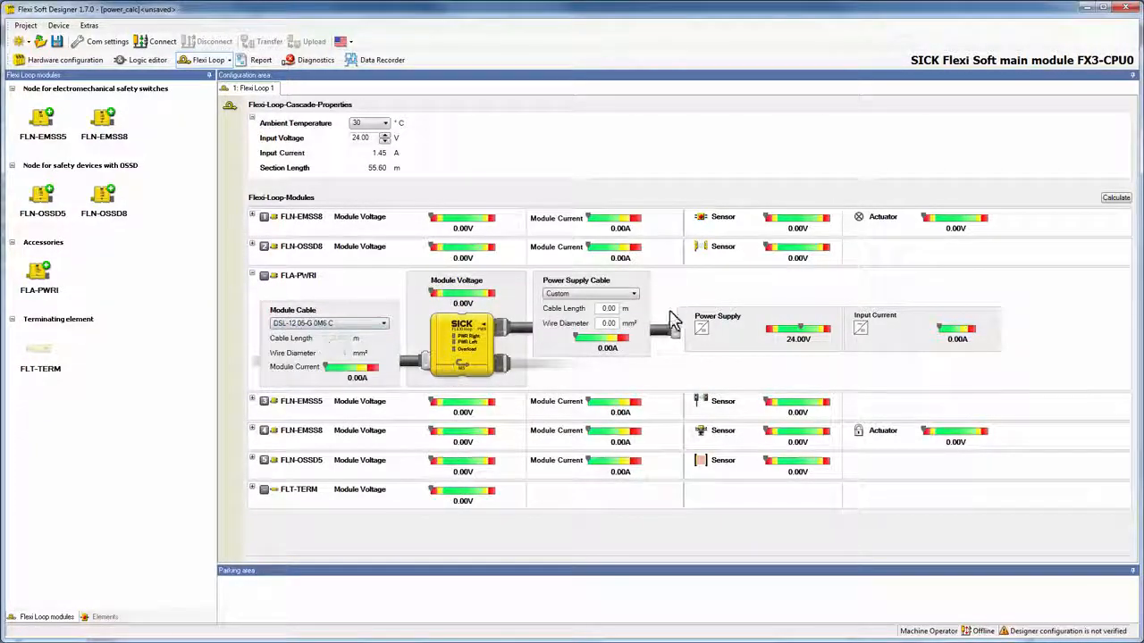
click(615, 294)
click(608, 304)
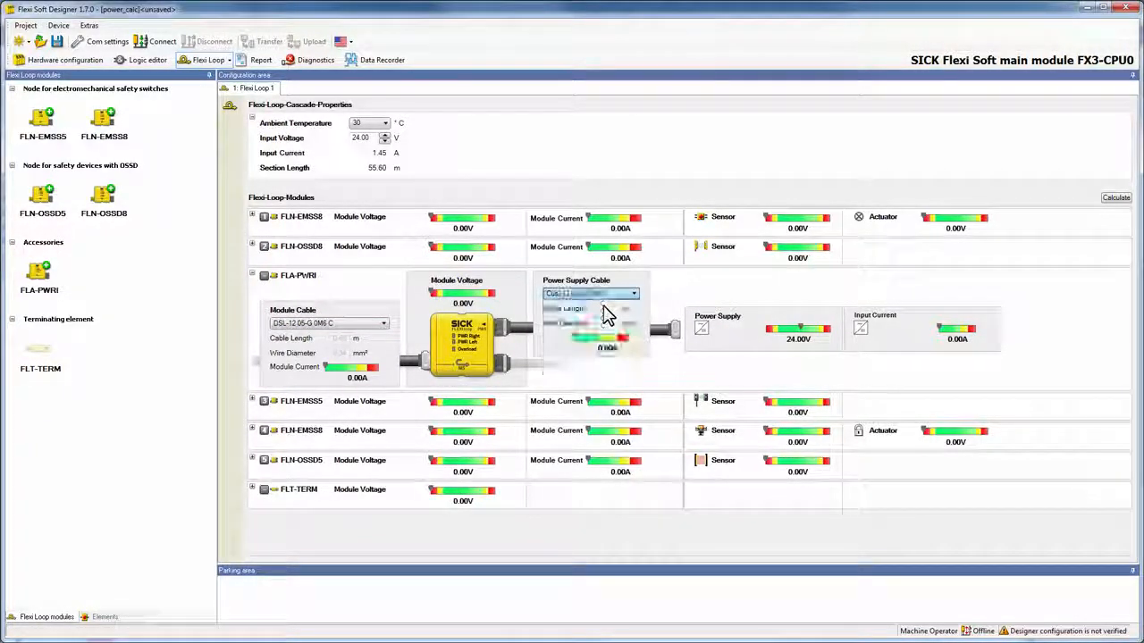
click(1116, 198)
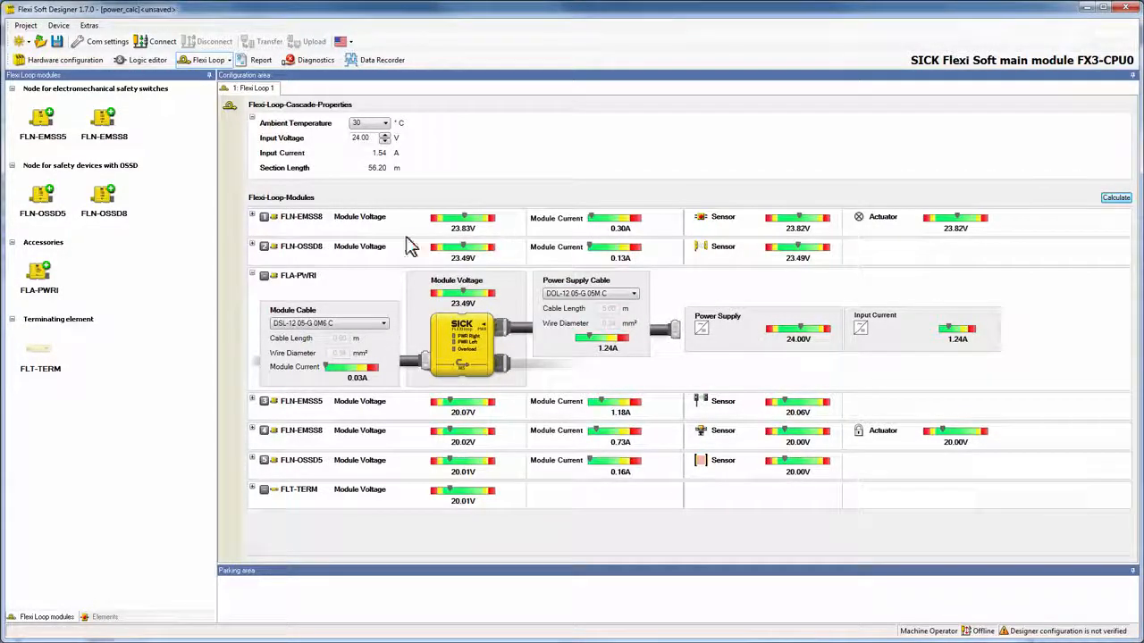
click(252, 276)
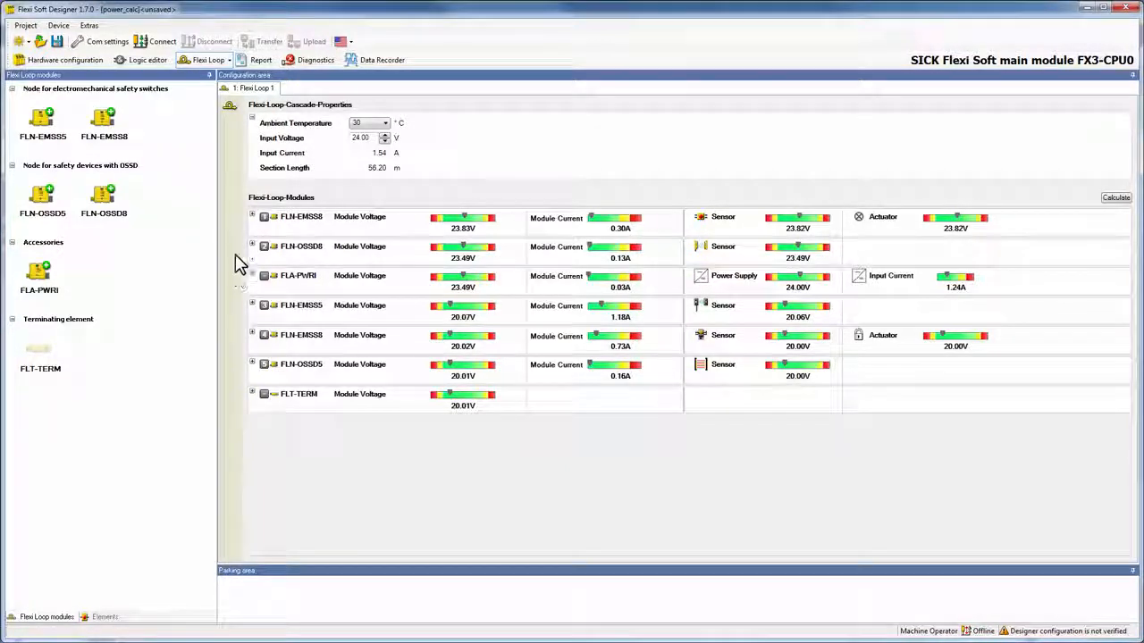
Move the FLA-PWRI module directly behind the FLN-EMSS5 module and recalculate the loop's voltages and currents.
click(230, 109)
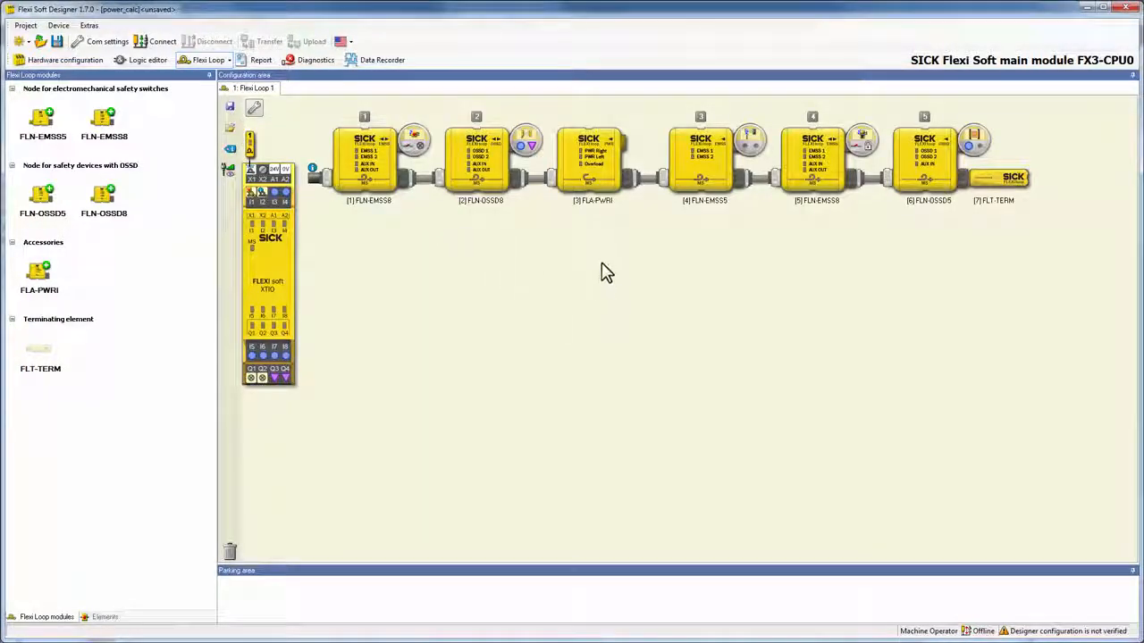
drag(594, 160, 774, 178)
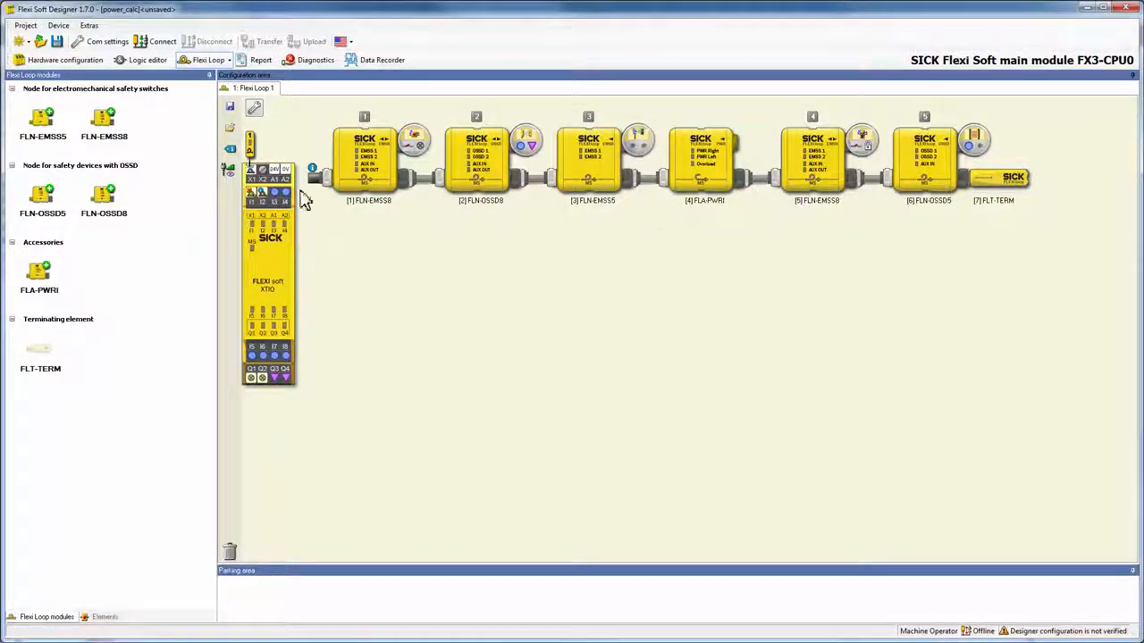
click(230, 173)
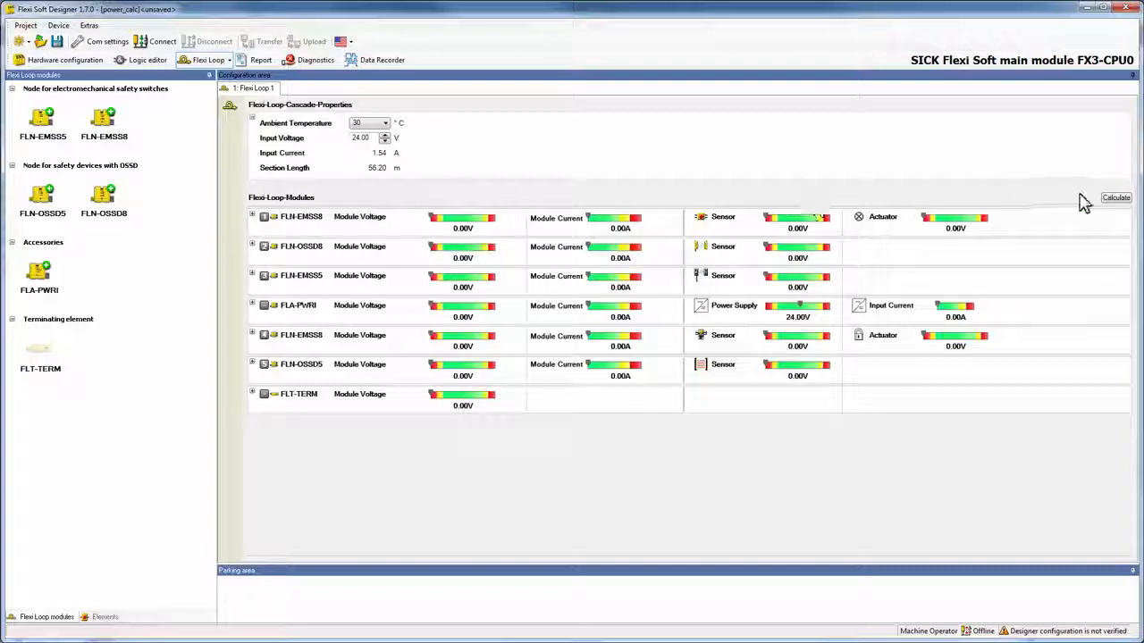
click(1114, 200)
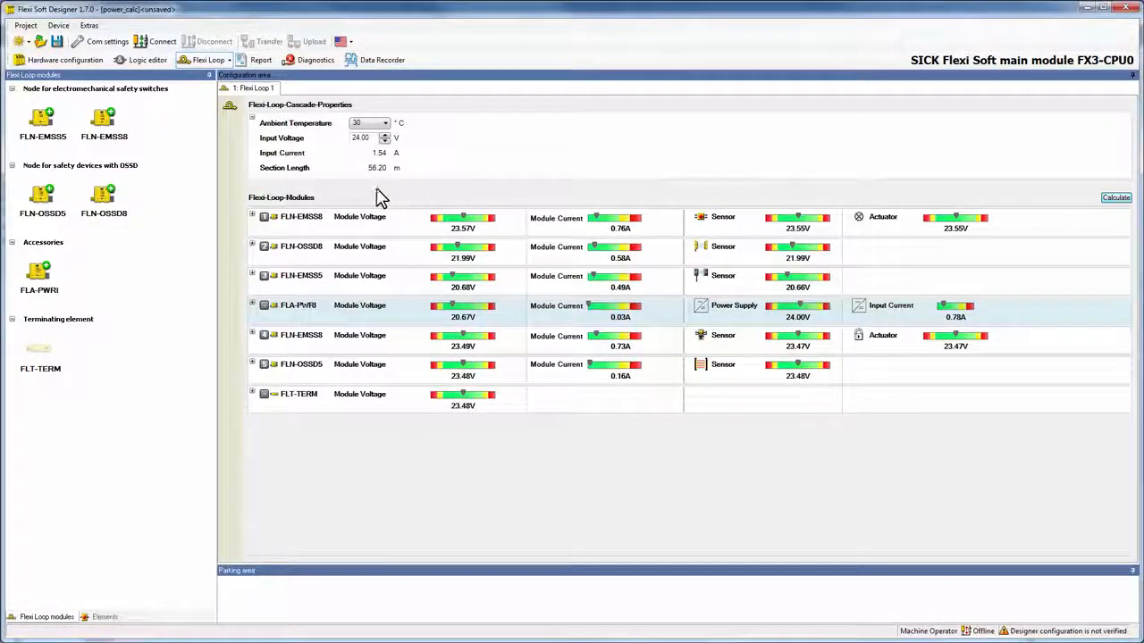
Move the FLA-PWRI module between the second FLN-EMSS8 and the FLN-OSSD5 modules, and recalculate the loop's voltages and currents.
click(230, 111)
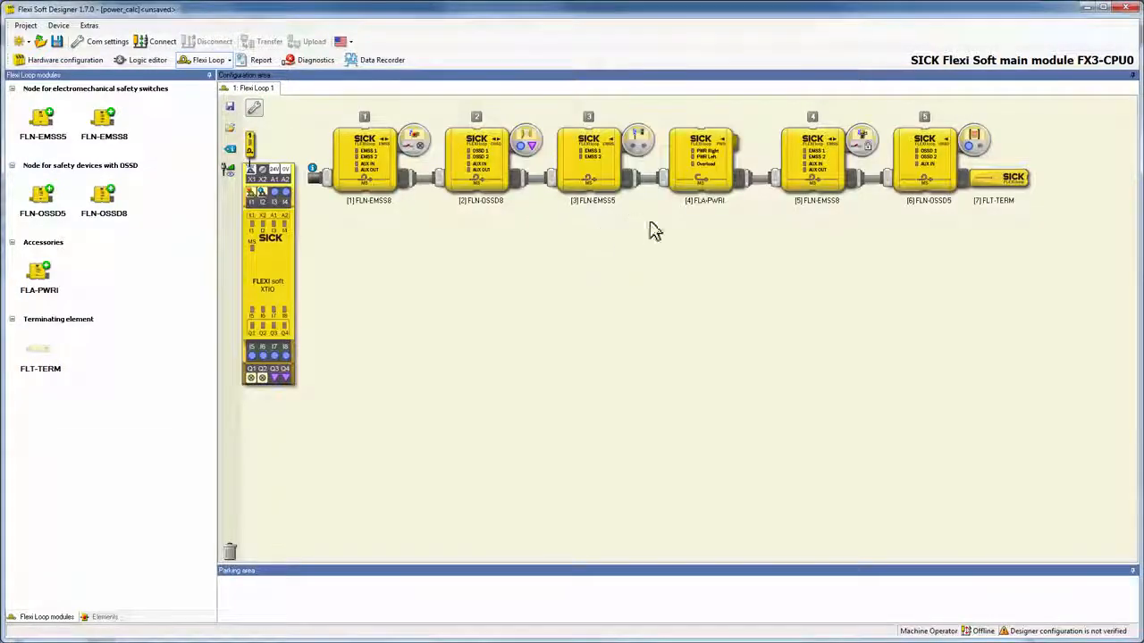
drag(701, 179, 881, 206)
click(227, 174)
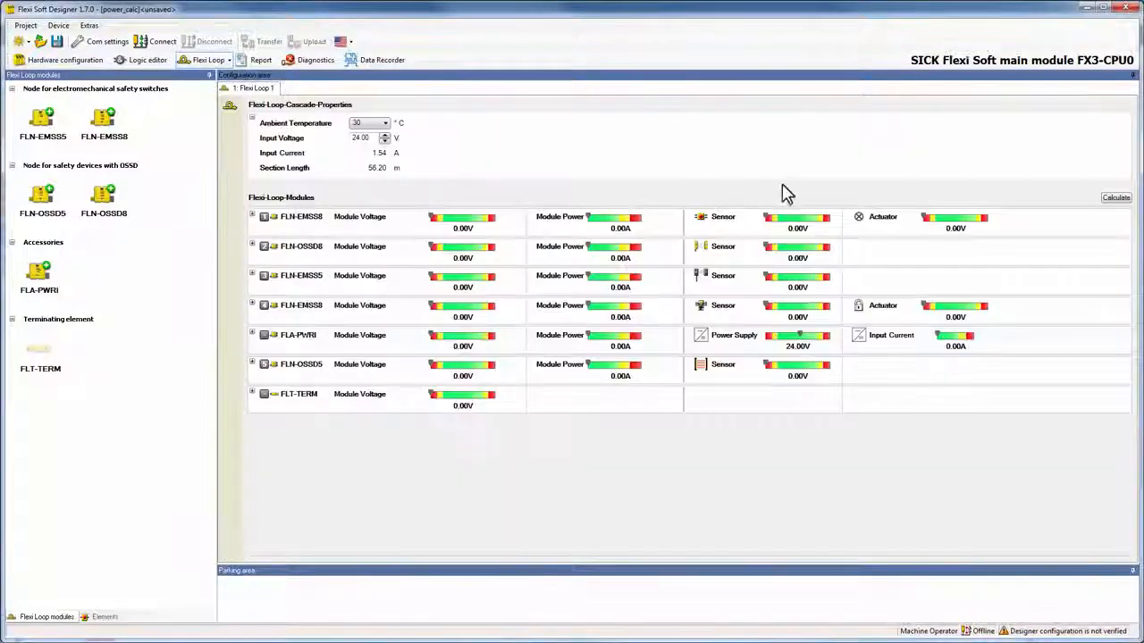
click(1115, 199)
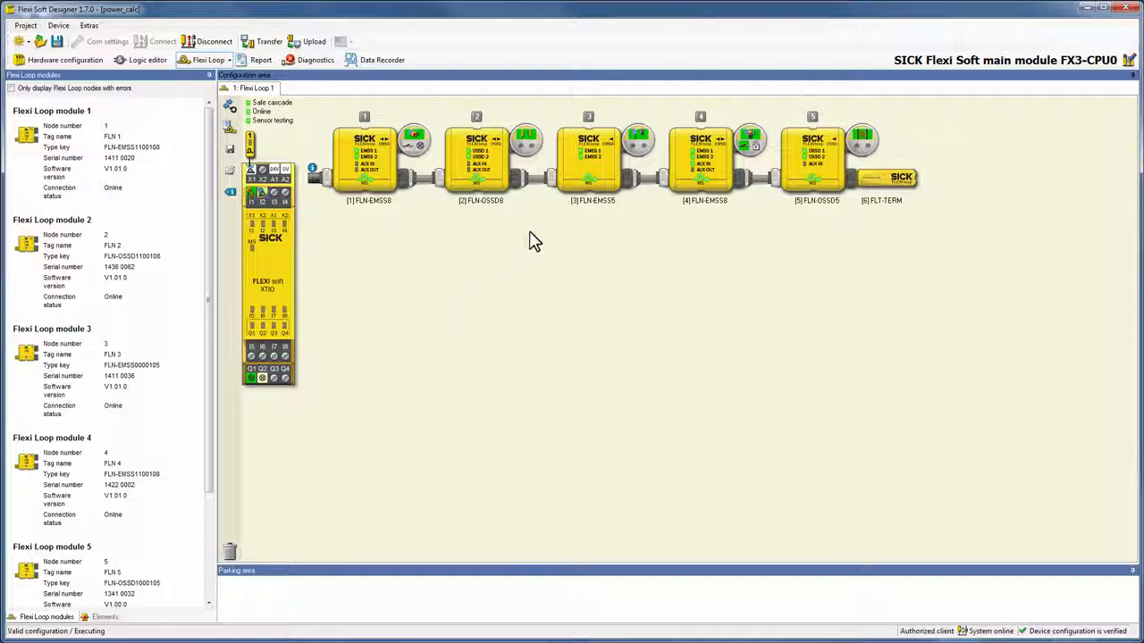
Read the actual module voltage of the FLN-EMSS5 node from its BOM info, accepting the short diagnostics interruption, and close its properties.
double_click(598, 151)
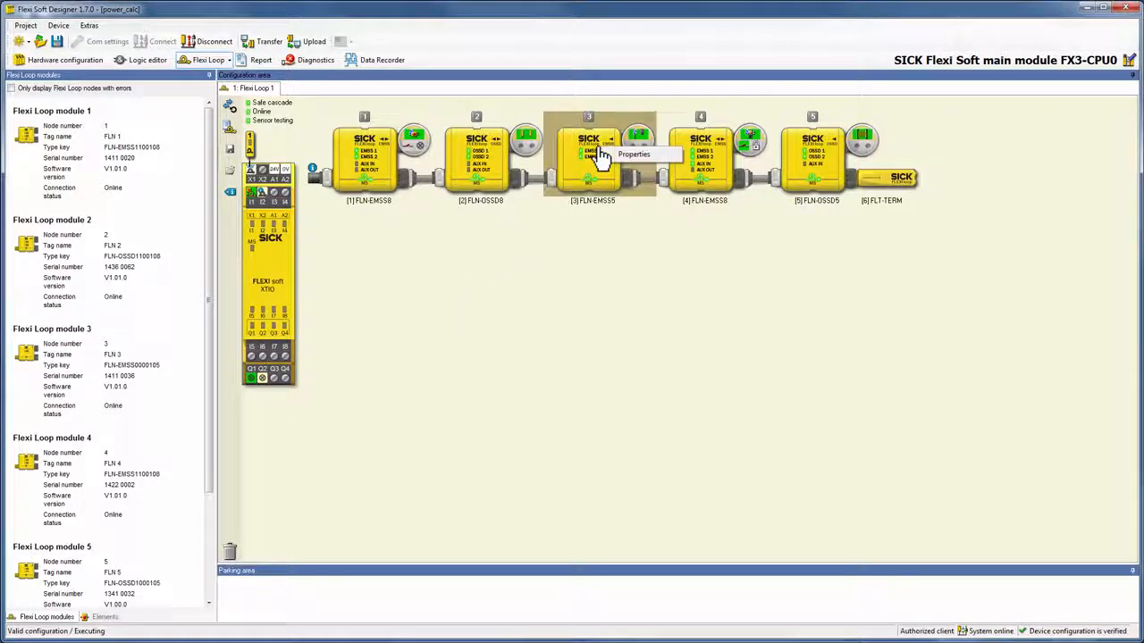
click(621, 160)
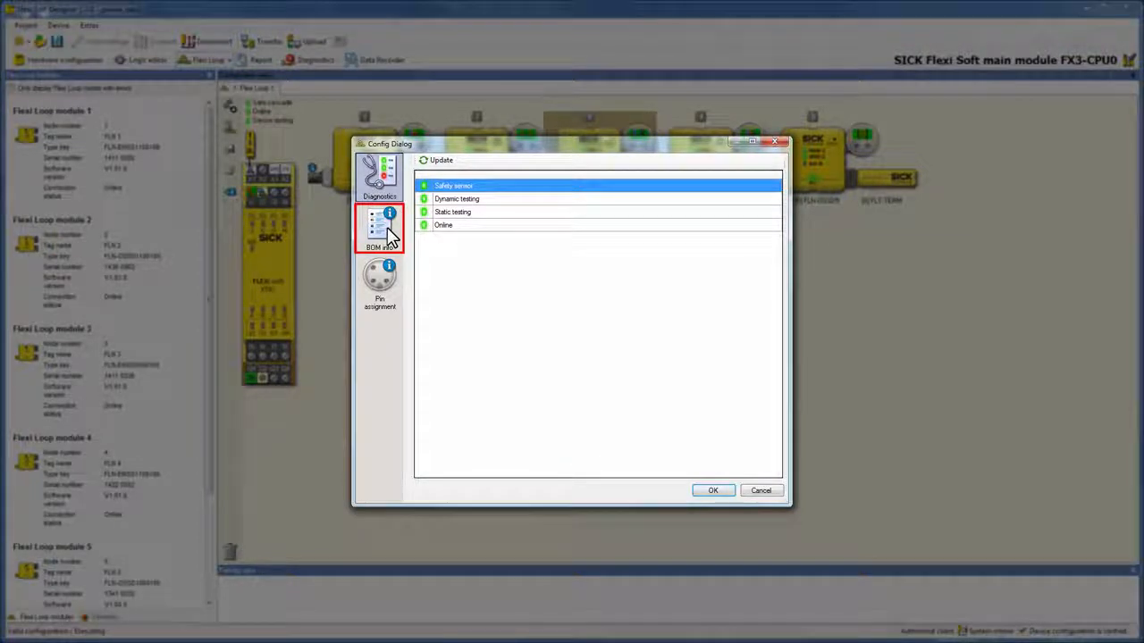
click(389, 232)
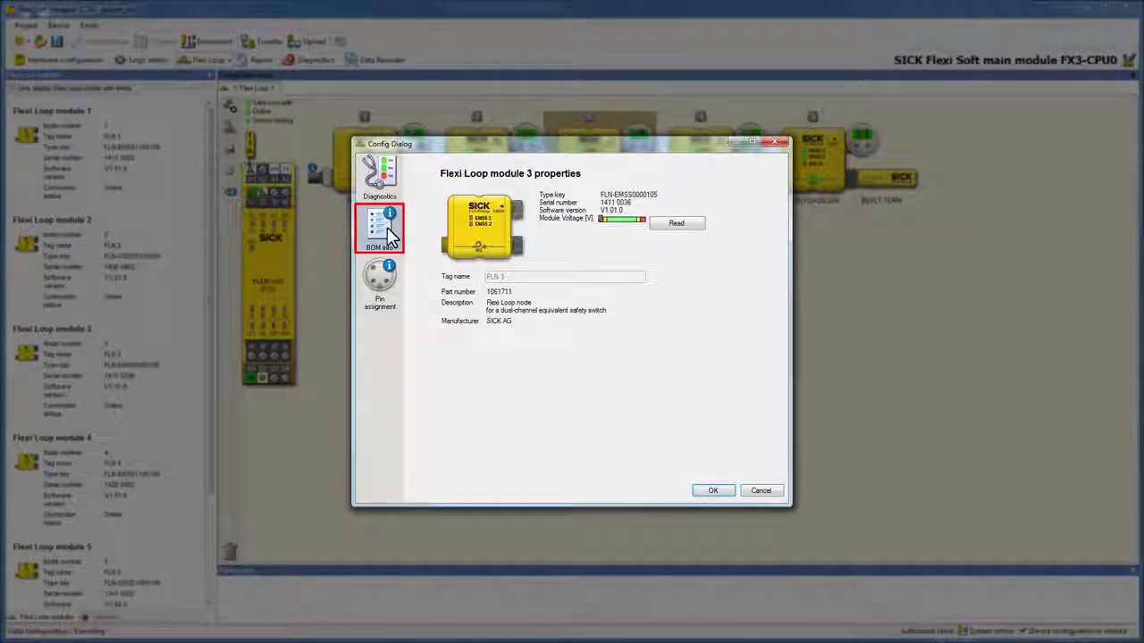
click(693, 230)
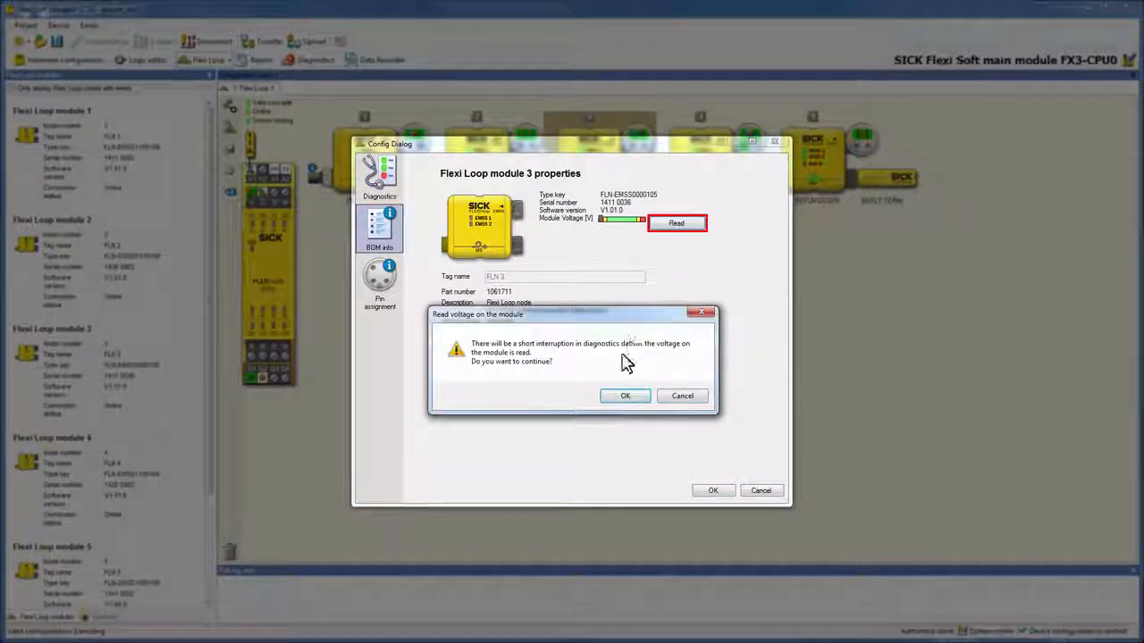
click(626, 399)
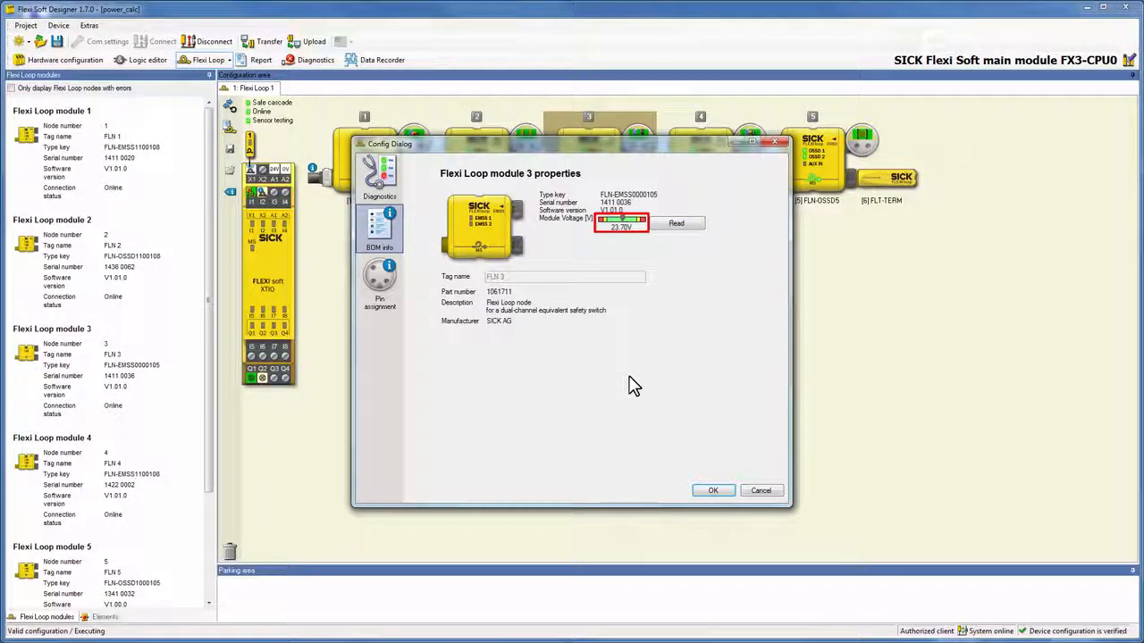
click(712, 492)
click(655, 333)
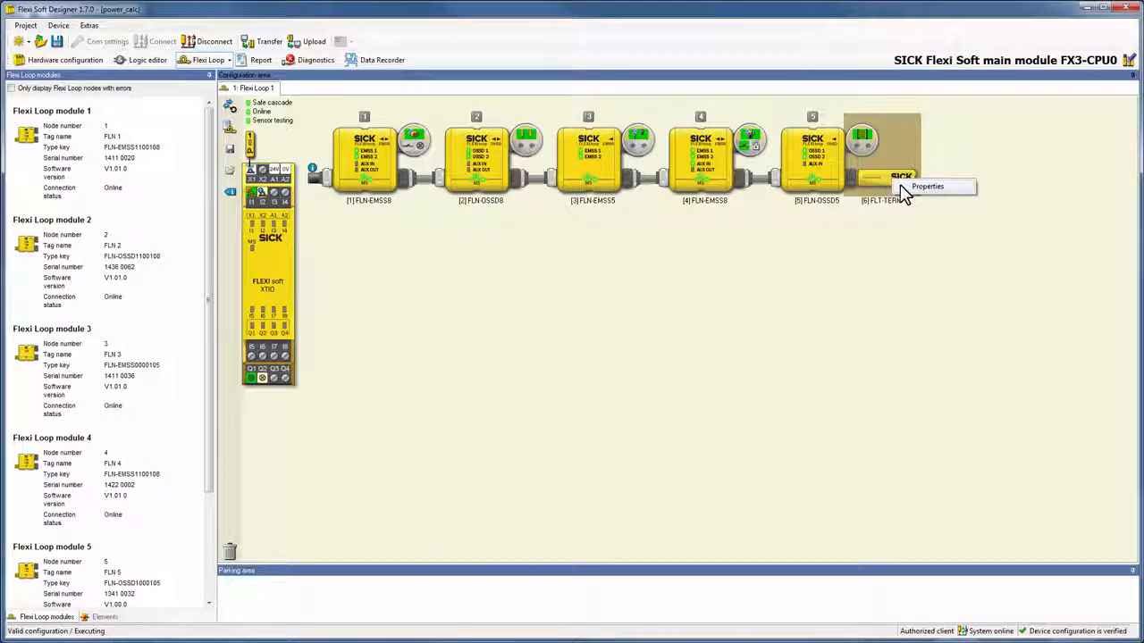
Read the actual module voltage of the FLT-TERM terminator from its properties, accepting the short diagnostics interruption.
double_click(899, 185)
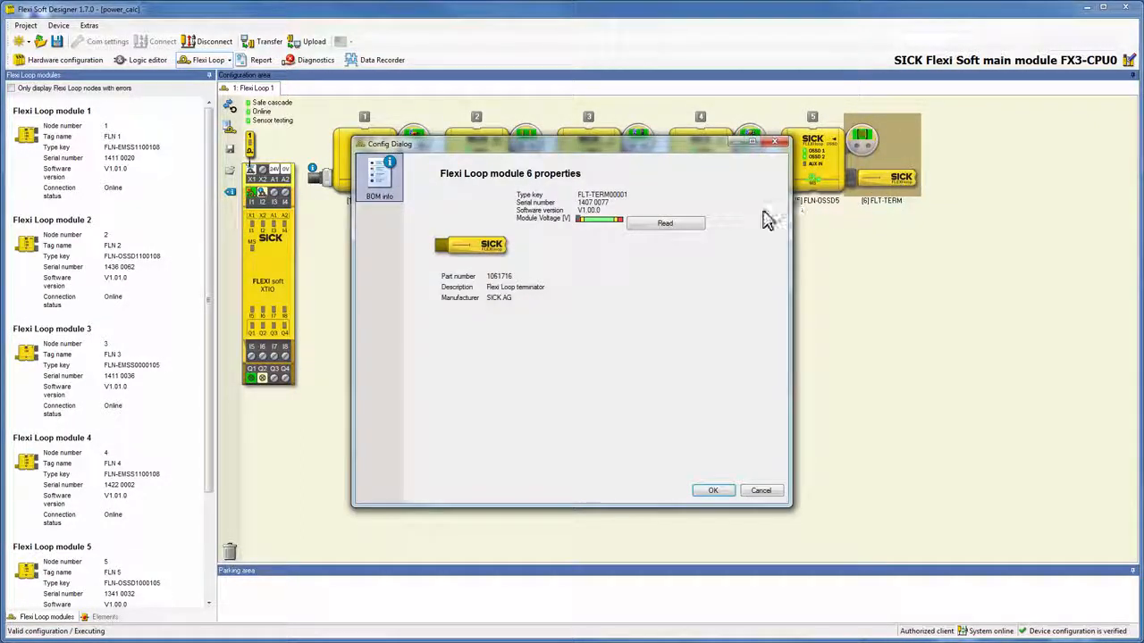
click(675, 225)
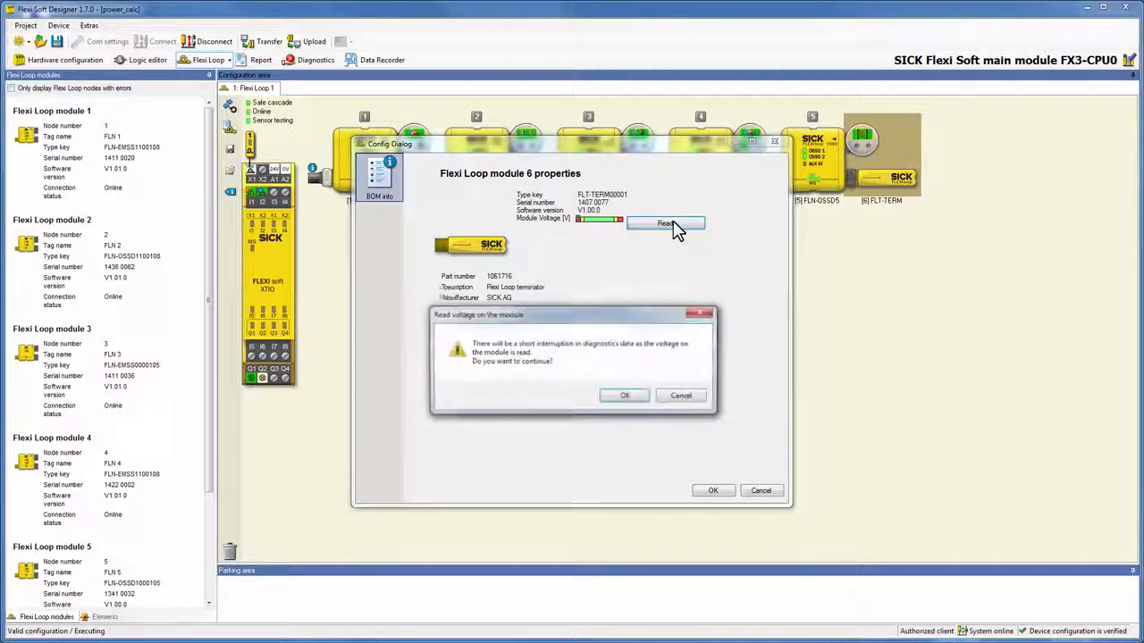
click(636, 399)
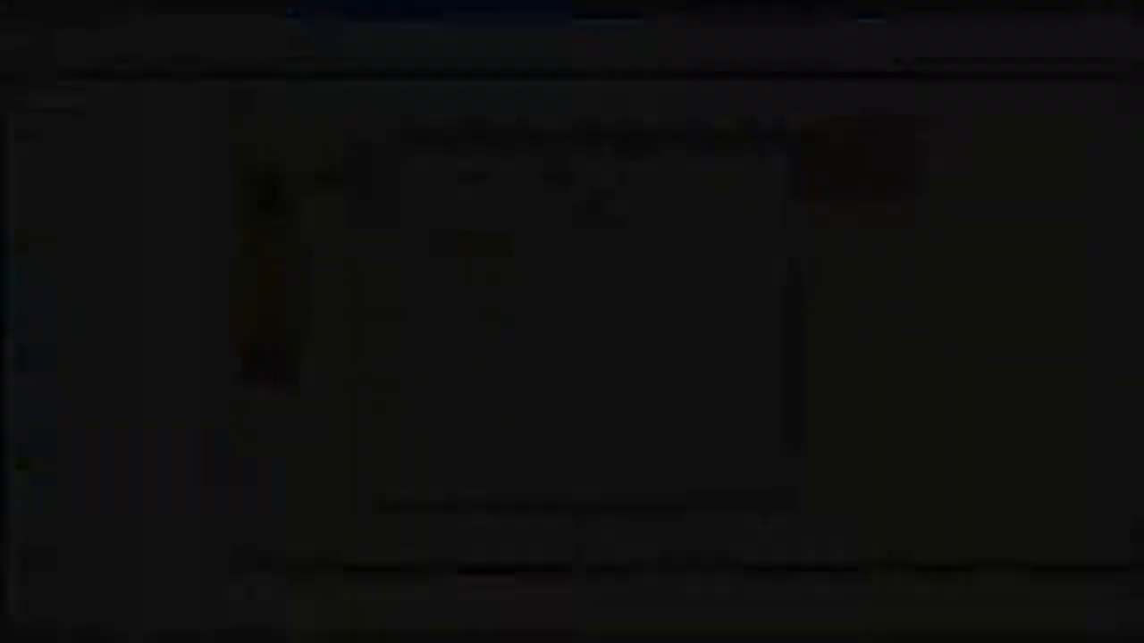